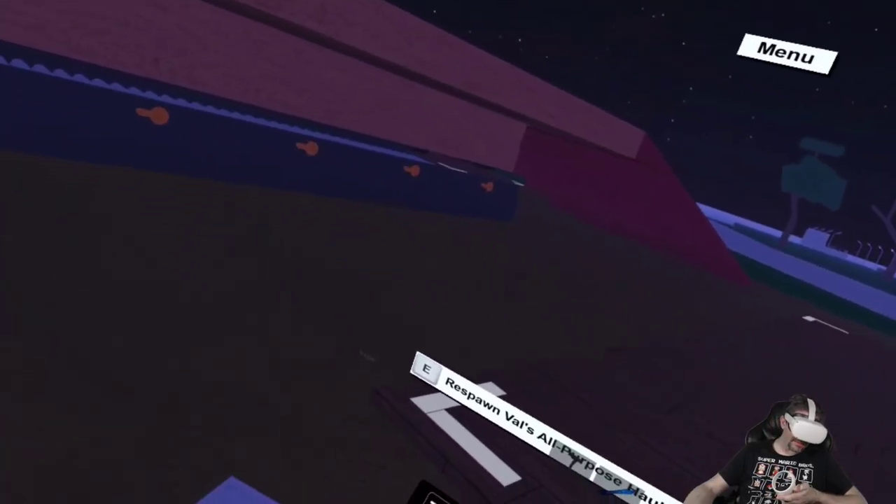
Bring up the Blueprints menu and browse its wall pieces, such as smooth walls and wall stubs
{"action": "key", "text": "e"}
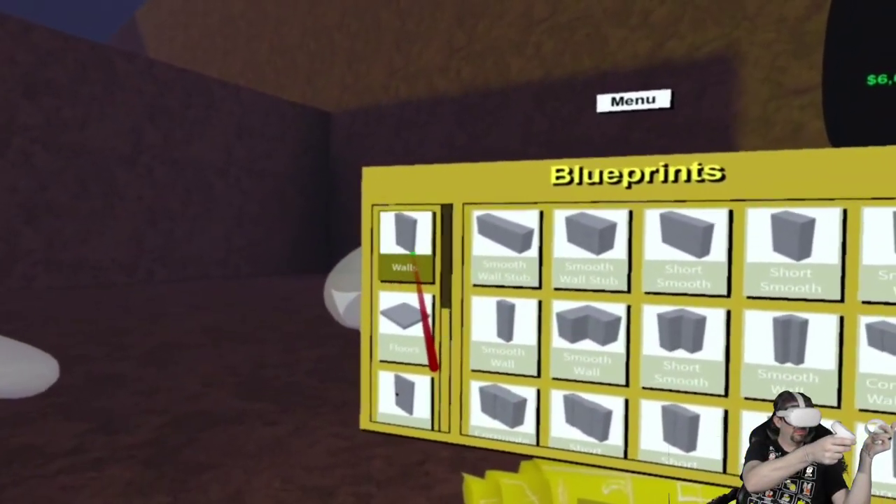
Pick a wall piece from the Blueprints menu to start placing it over the overturned car
{"action": "left_click", "coordinate": [481, 350]}
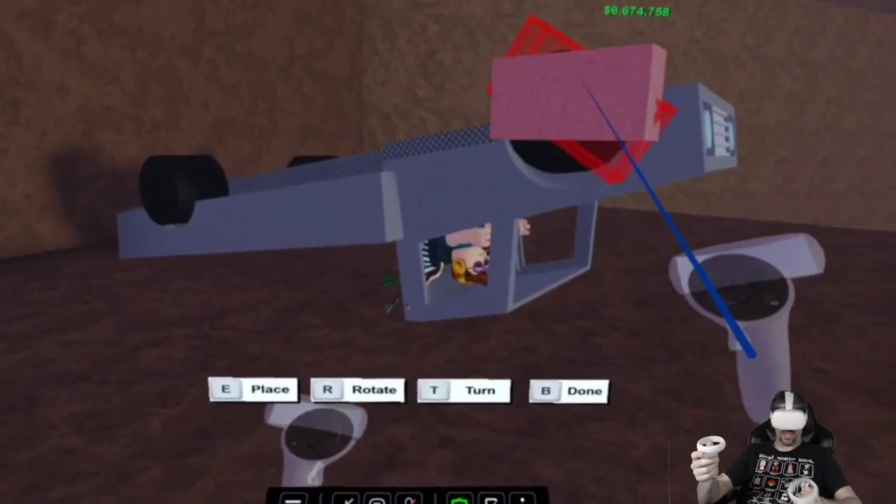
Reselect a wall piece from the blueprint list and try positioning it over the car
{"action": "key", "text": "b"}
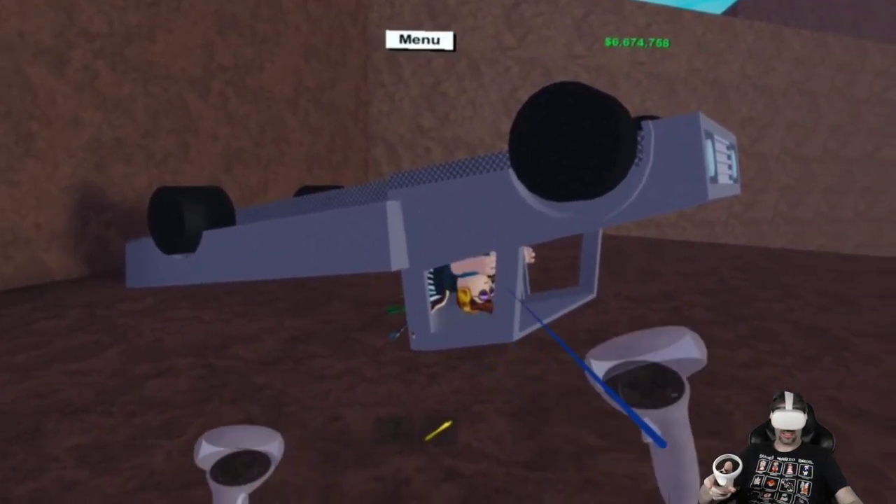
{"action": "key", "text": "b"}
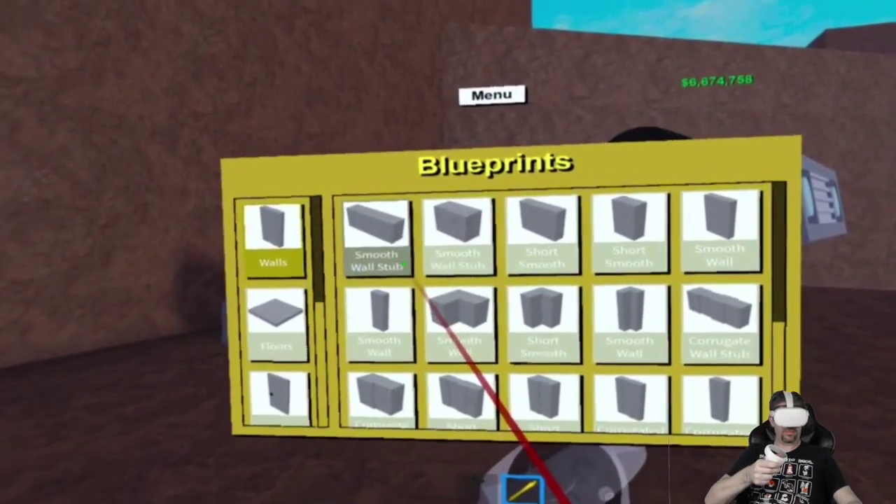
{"action": "left_click", "coordinate": [443, 268]}
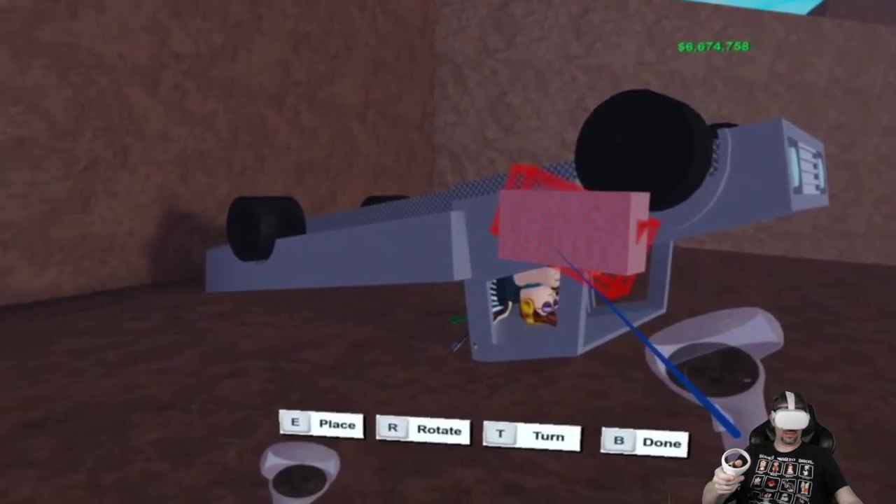
{"action": "key", "text": "e"}
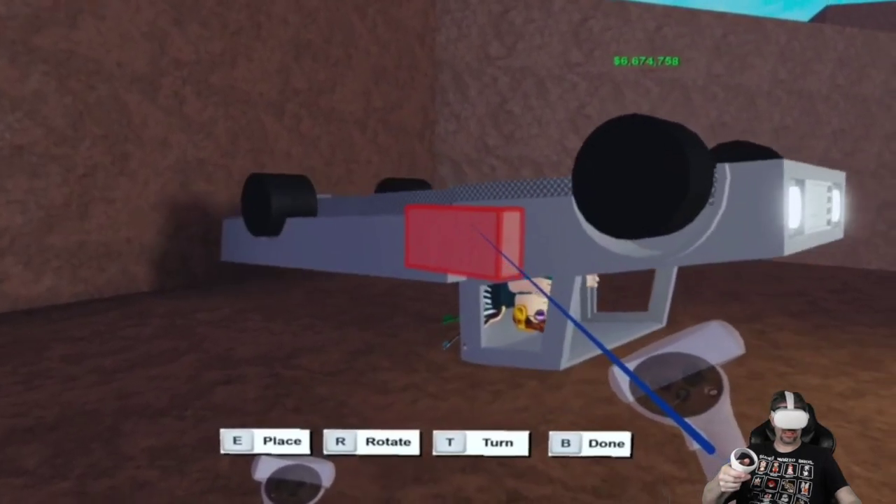
{"action": "key", "text": "b"}
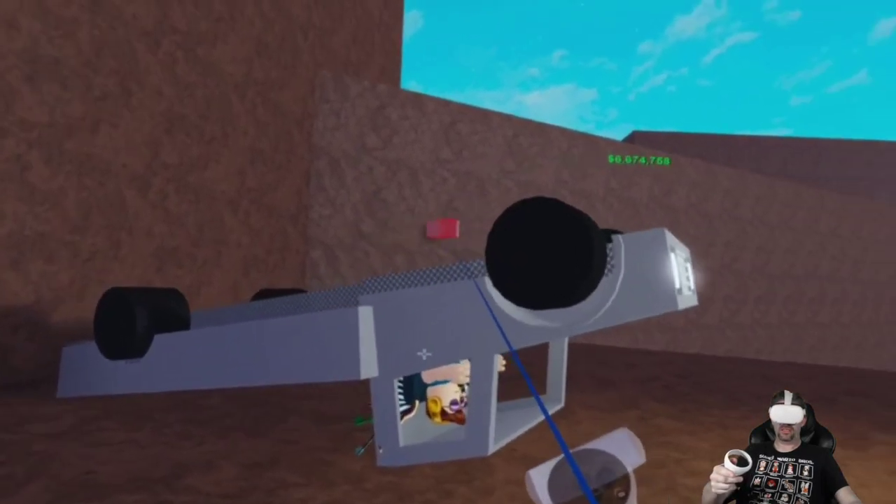
{"action": "key", "text": "b"}
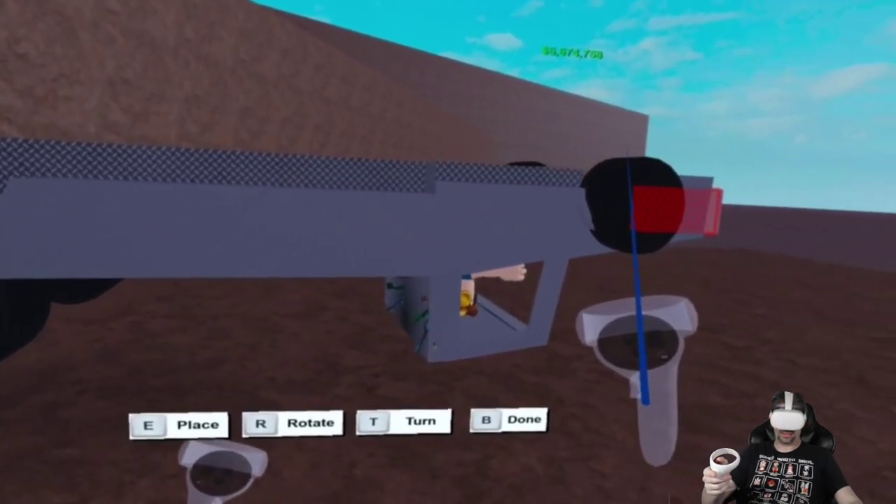
Pick the wall piece again and set the red block down beside the truck
{"action": "key", "text": "b"}
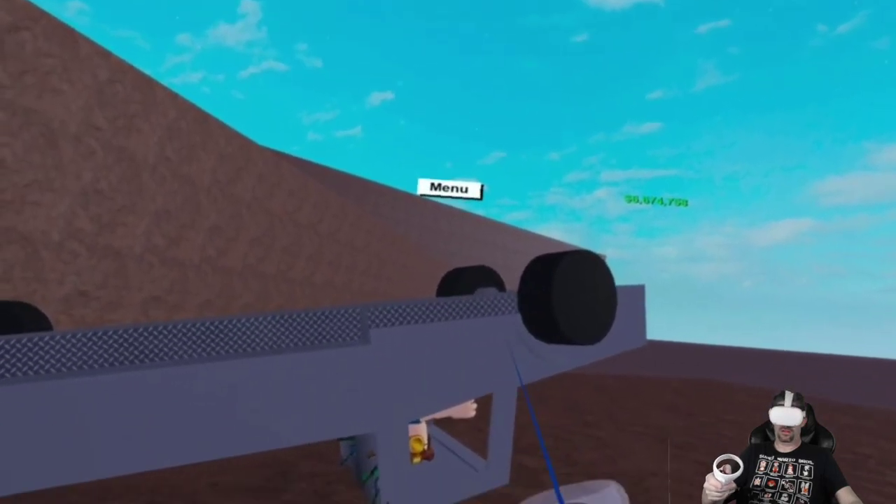
{"action": "key", "text": "b"}
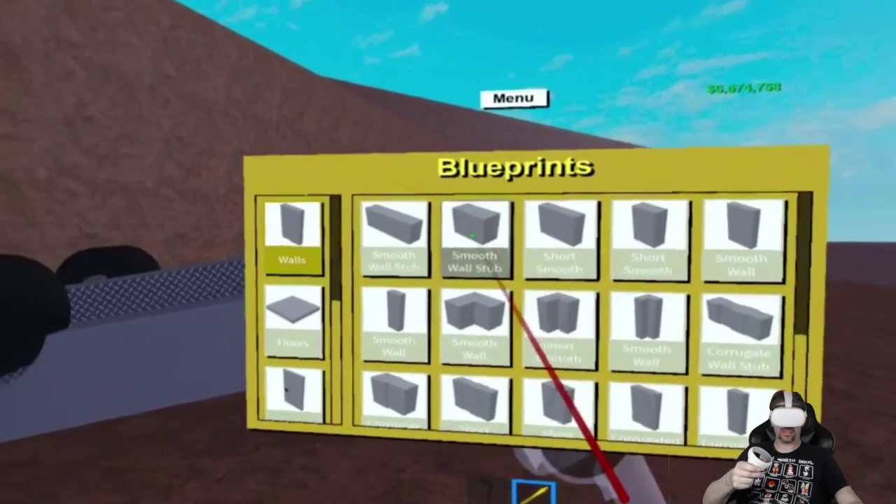
{"action": "left_click", "coordinate": [503, 309]}
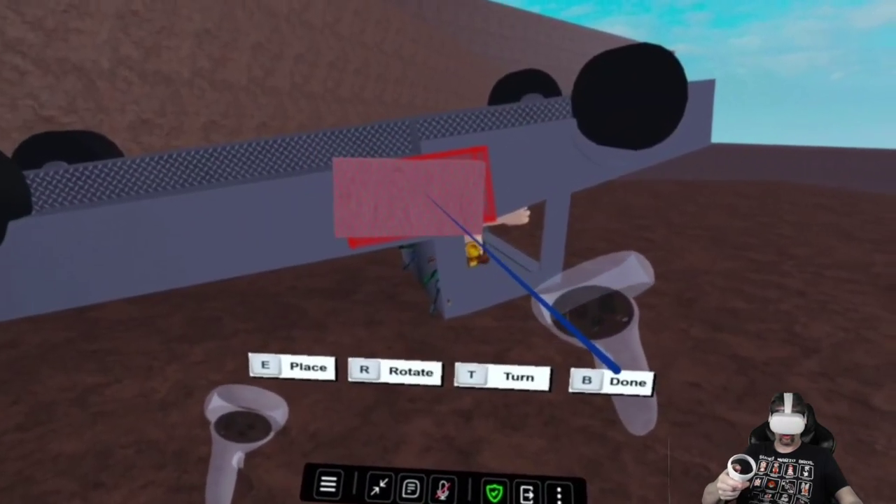
{"action": "key", "text": "e"}
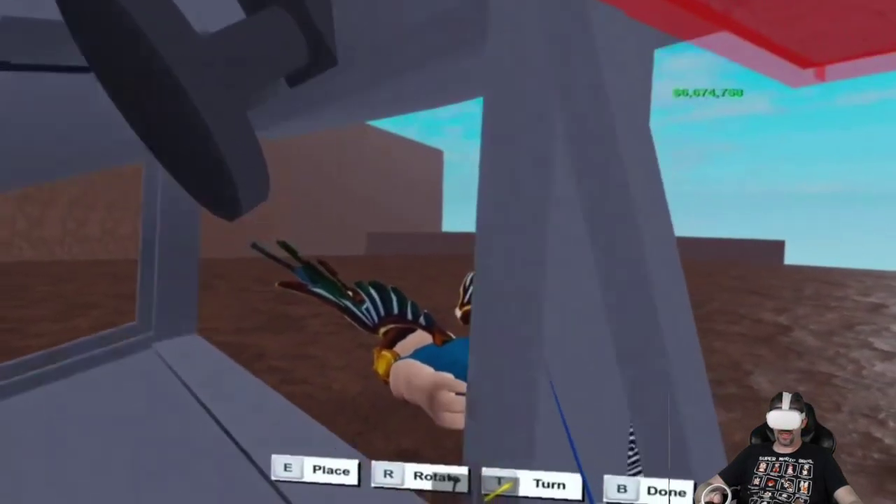
{"action": "key", "text": "Escape"}
{"action": "key", "text": "Escape"}
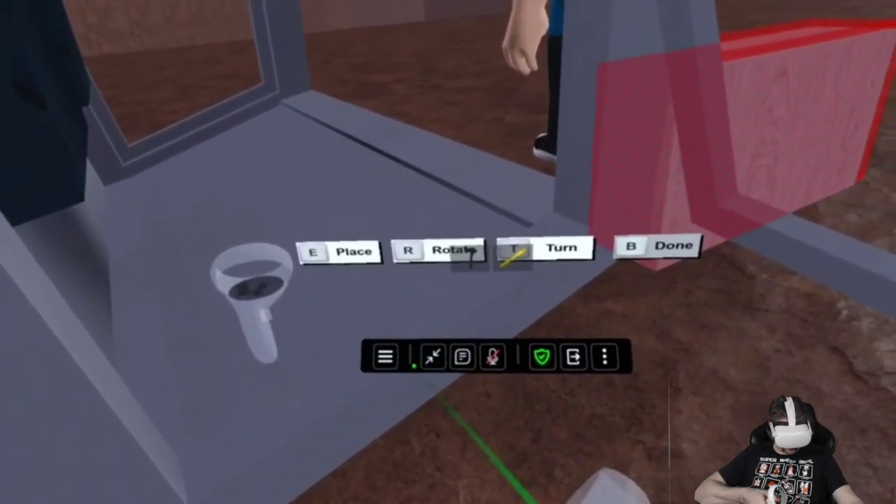
Leave the Lumber Tycoon 2 session from the Roblox menu, confirming with Yes, Leave
{"action": "key", "text": "Escape"}
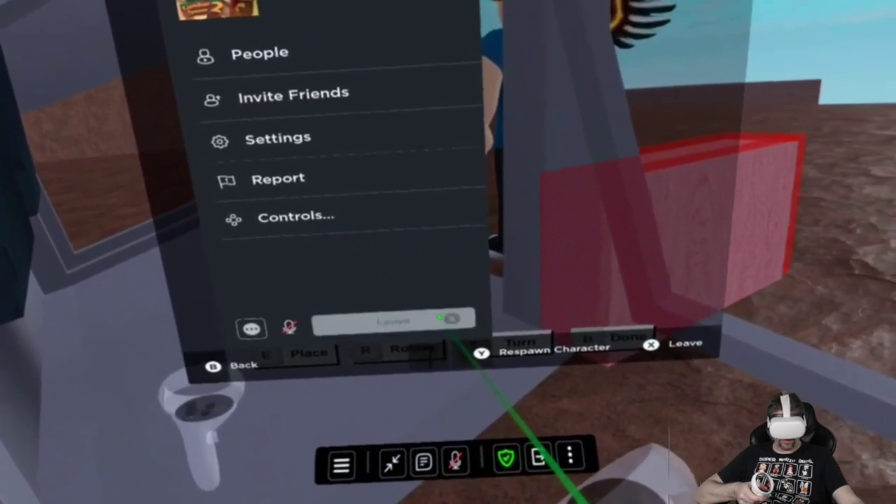
{"action": "left_click", "coordinate": [440, 319]}
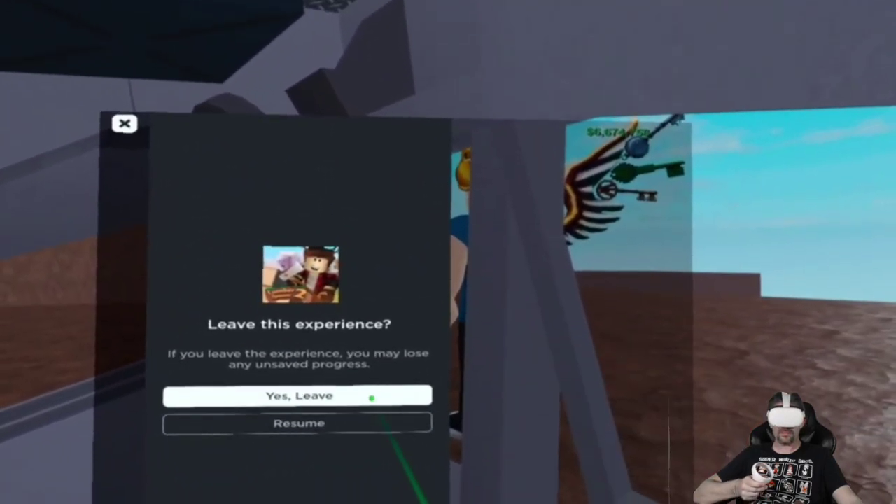
{"action": "left_click", "coordinate": [372, 398]}
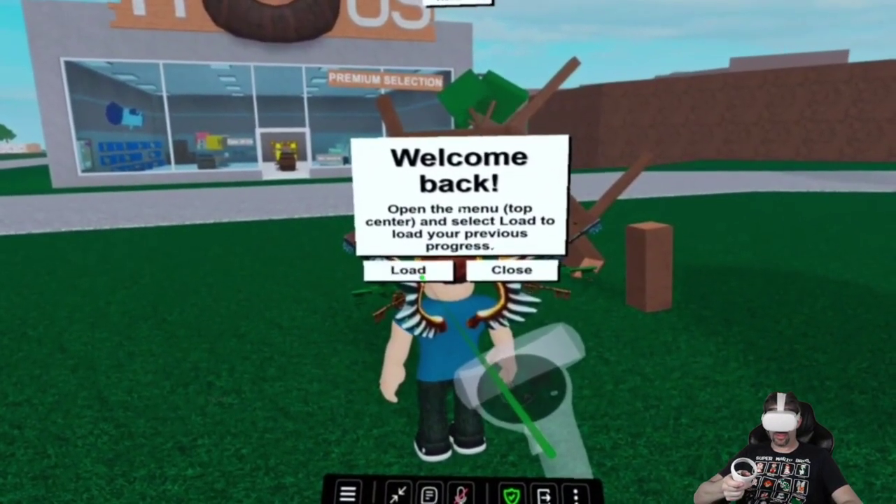
Choose Load on the Welcome back prompt to open the saved progress slots
{"action": "left_click", "coordinate": [414, 271]}
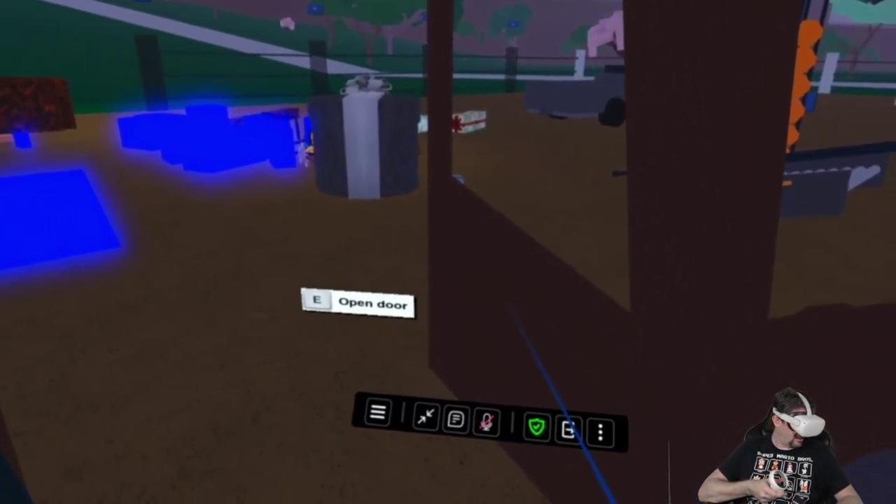
Open the building's door and head out toward the tall ladder
{"action": "key", "text": "e"}
{"action": "key", "text": "e"}
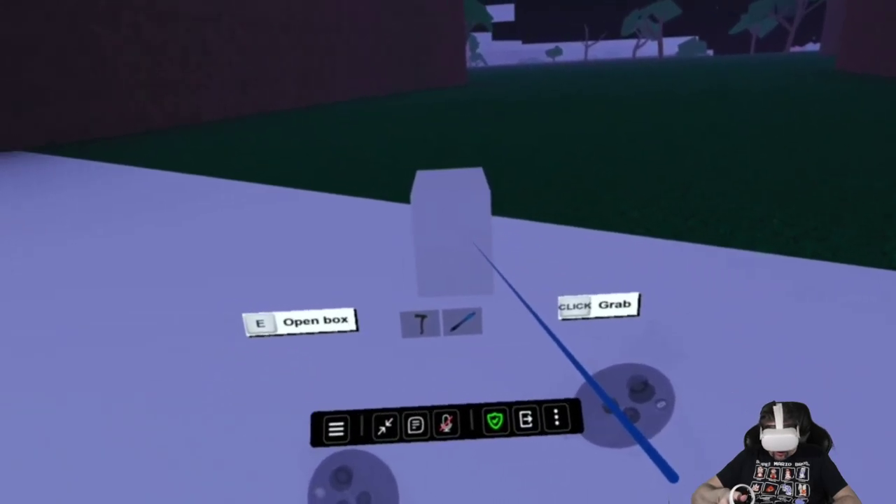
Open the box and take out the dynamite
{"action": "key", "text": "e"}
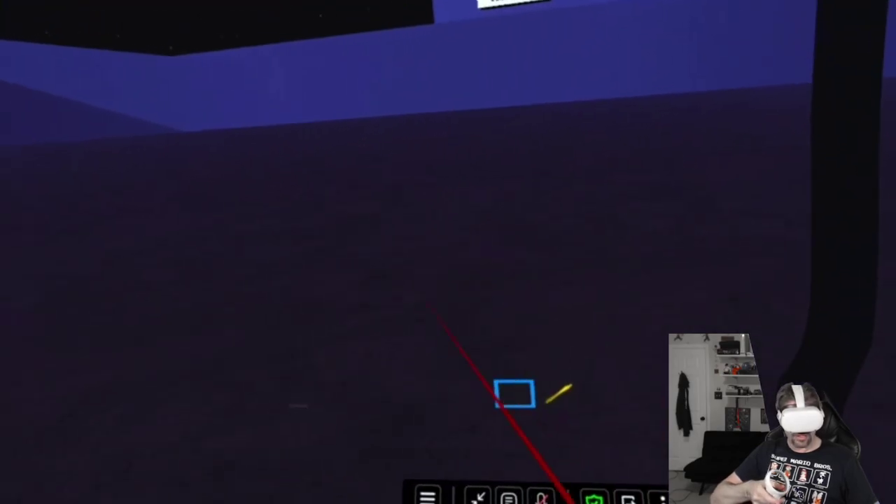
Lower the Volume slider in the game's Settings panel, then close the panel
{"action": "key", "text": "Escape"}
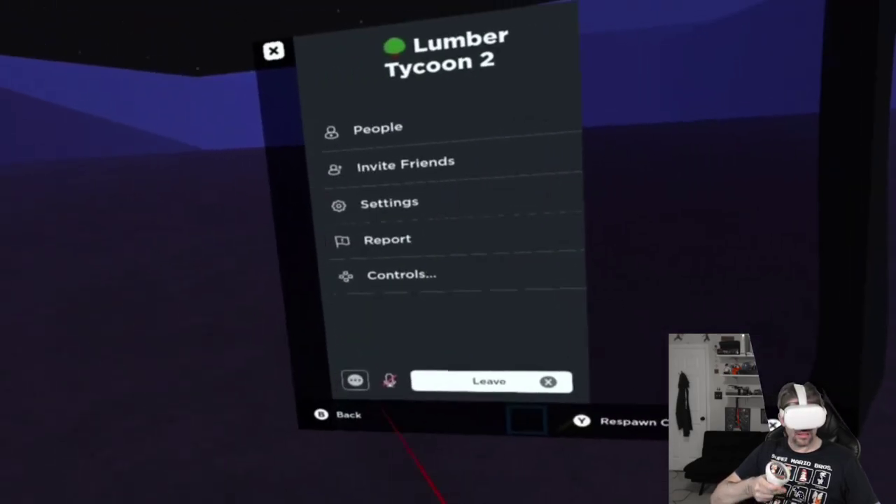
{"action": "left_click", "coordinate": [413, 257]}
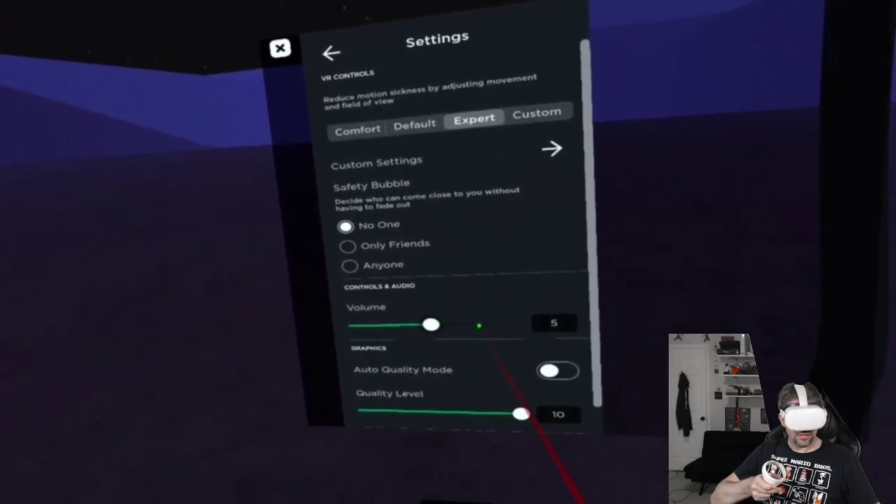
{"action": "left_click_drag", "start_coordinate": [479, 322], "coordinate": [425, 315]}
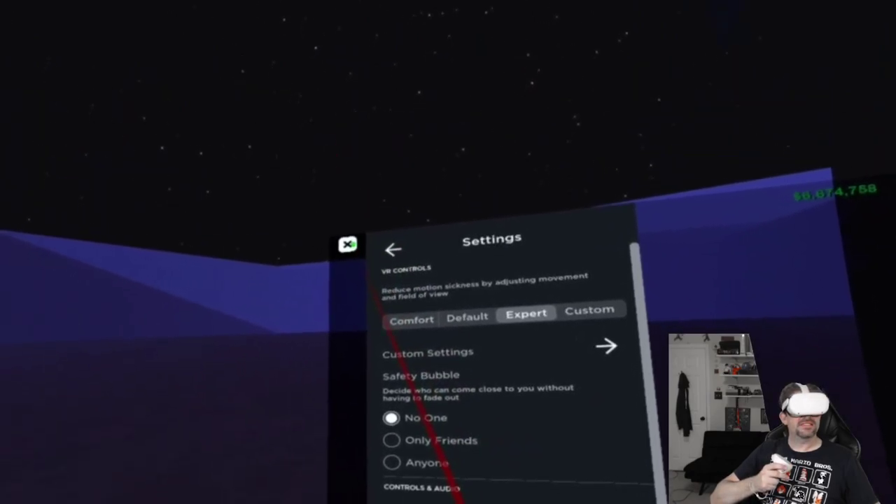
{"action": "left_click", "coordinate": [346, 242]}
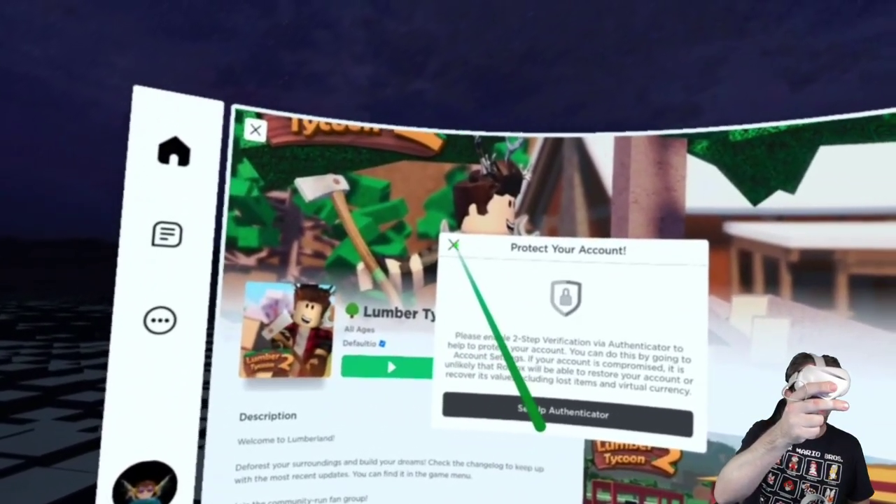
Close the Protect Your Account 2-Step Verification notice
{"action": "left_click", "coordinate": [454, 246]}
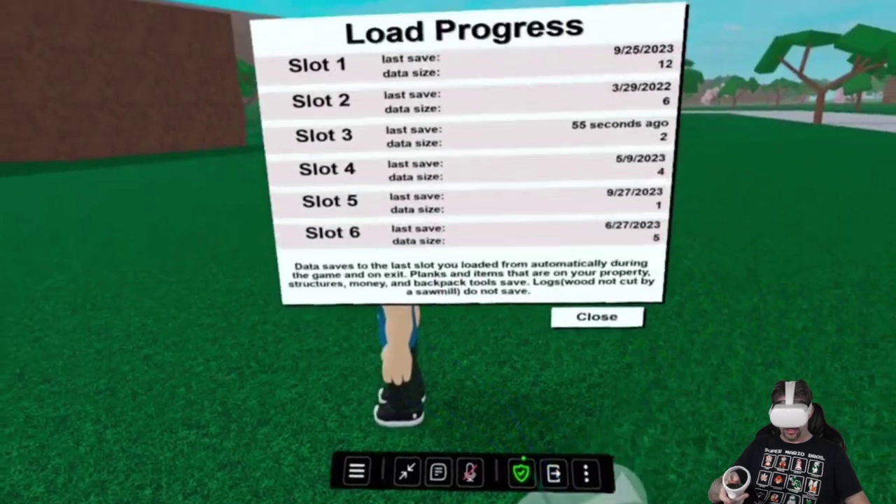
{"action": "key", "text": "super"}
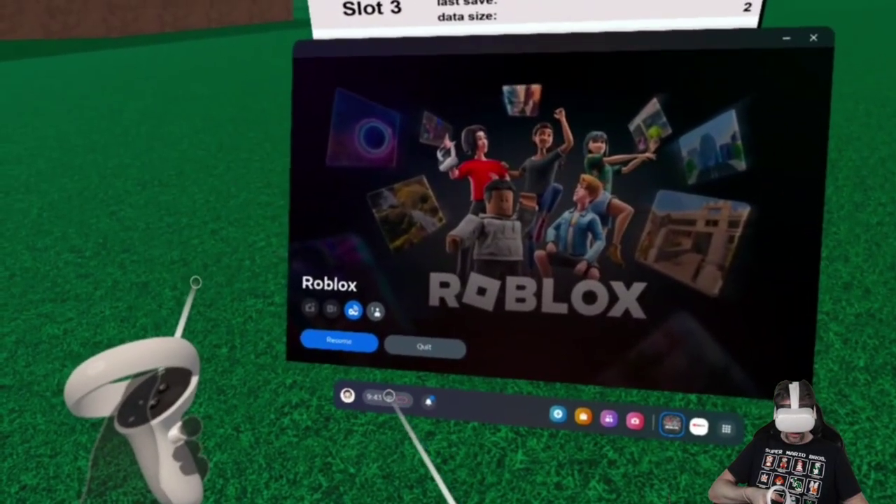
{"action": "left_click", "coordinate": [392, 397]}
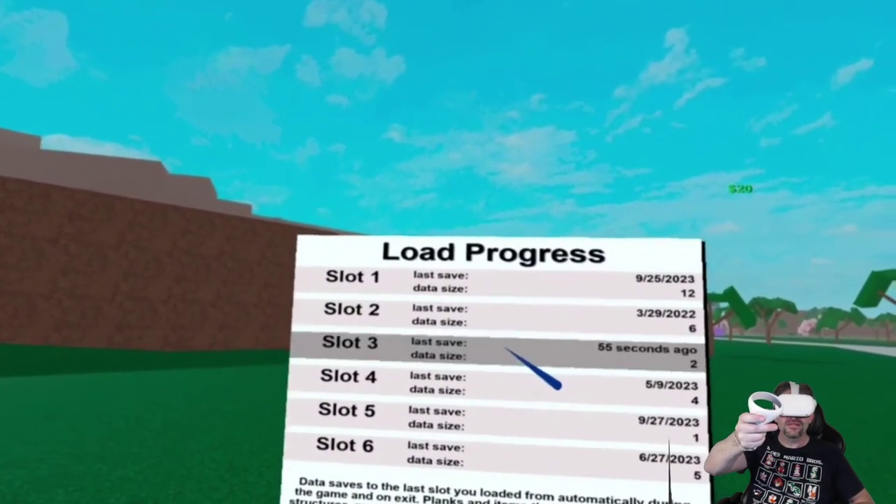
Select Slot 3, load it, and confirm 'Load your save here?'
{"action": "left_click", "coordinate": [547, 374]}
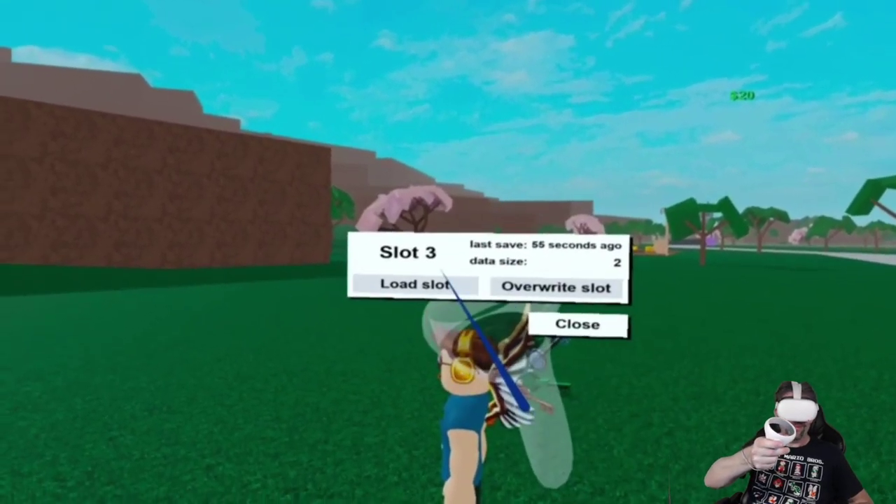
{"action": "left_click", "coordinate": [459, 297]}
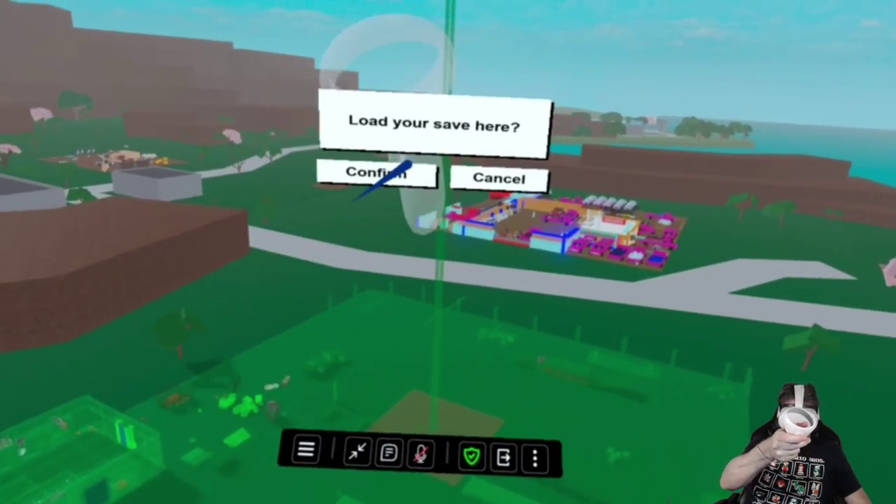
{"action": "left_click", "coordinate": [378, 172]}
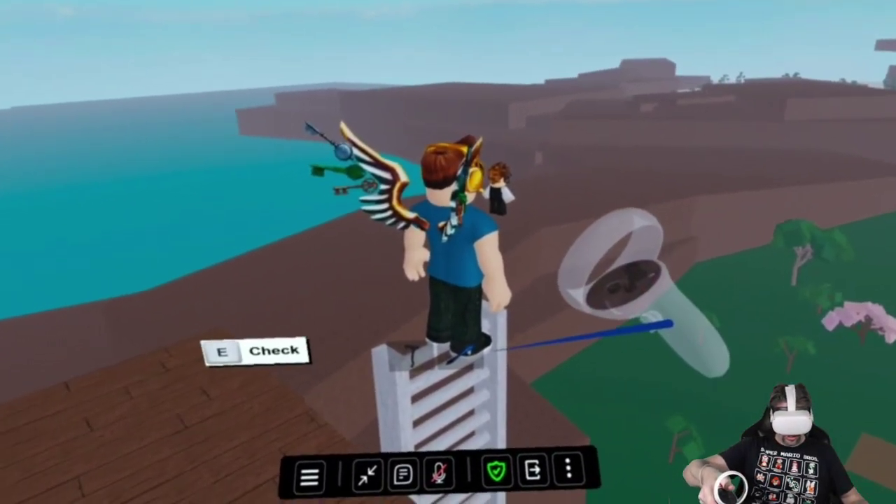
{"action": "key", "text": "e"}
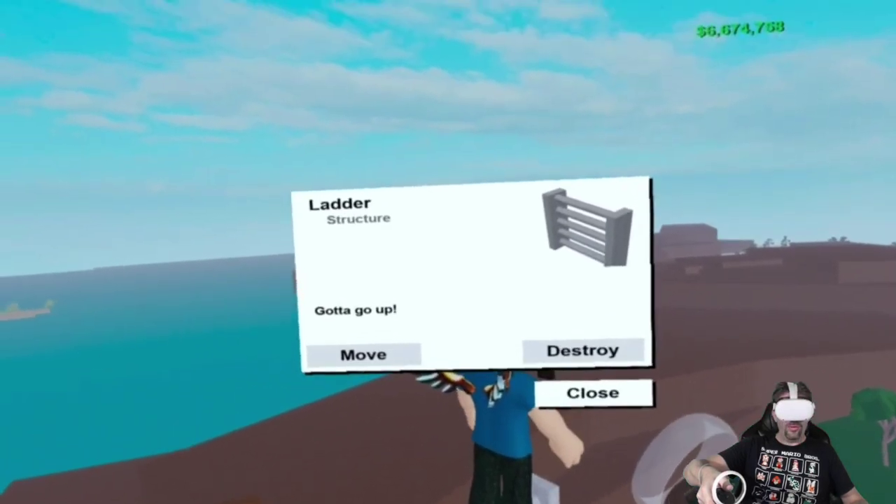